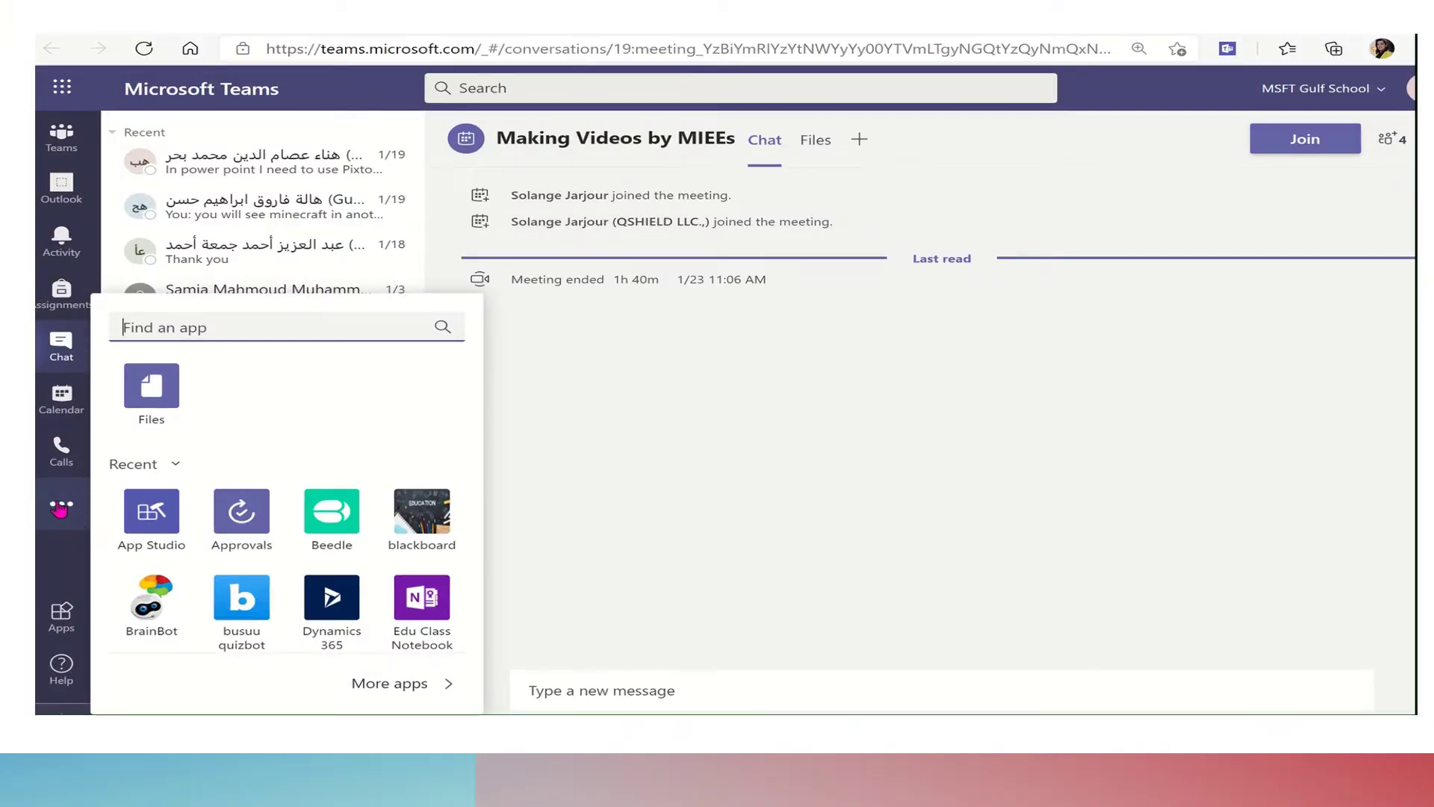
# Search the apps for "ap" and open the Approvals app.
pyautogui.click(191, 335)
pyautogui.write('ap')
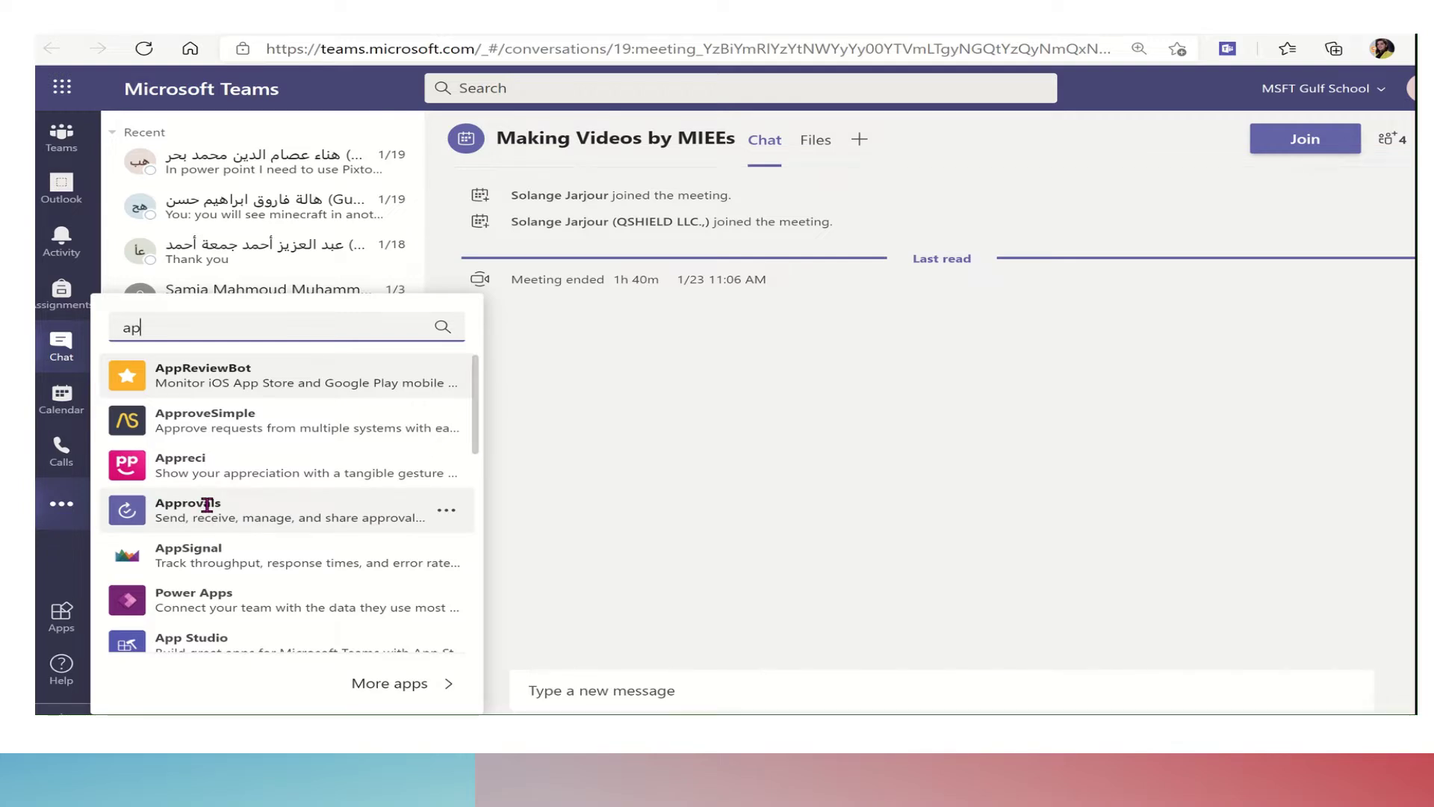
pyautogui.click(59, 514)
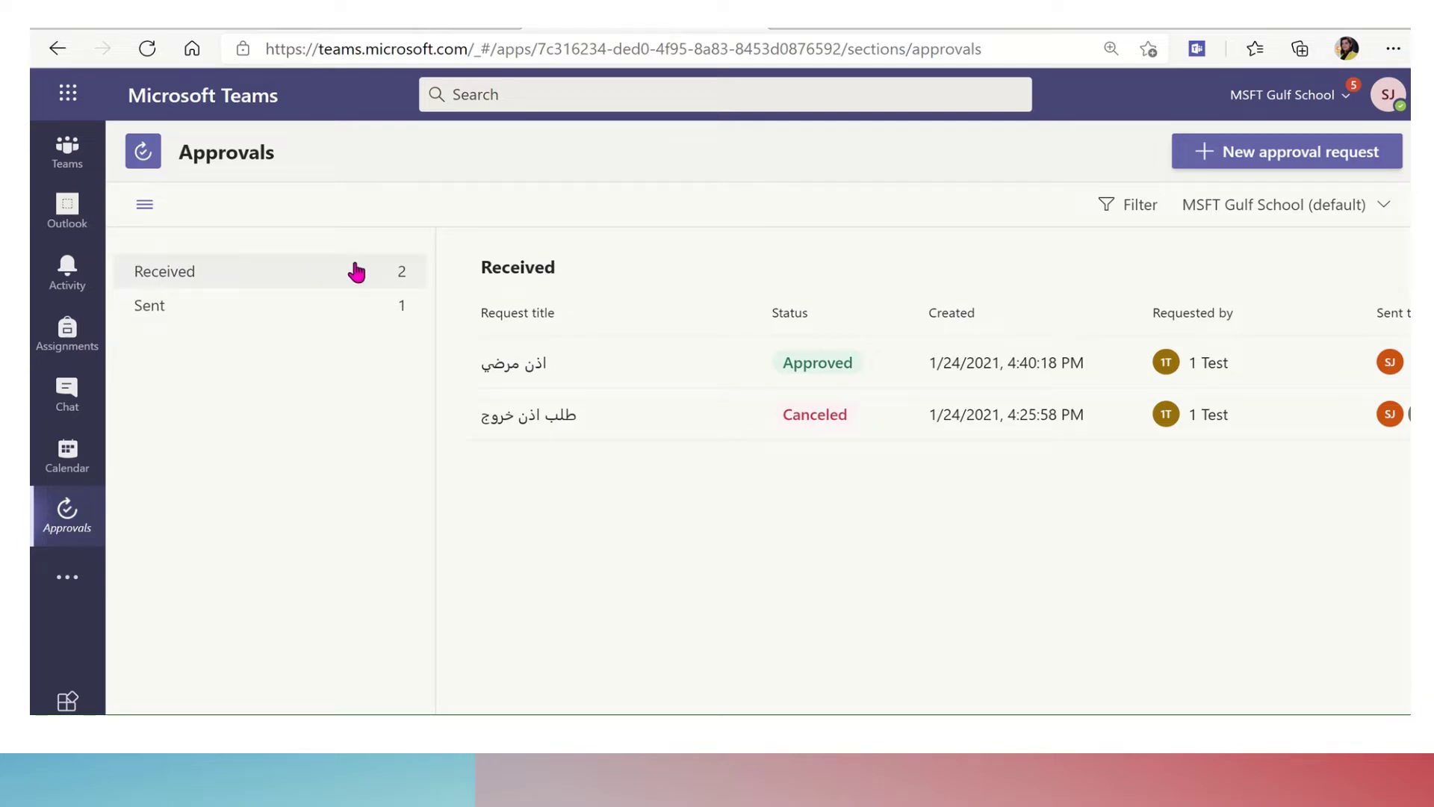
# Review the sent approval requests and the details of the received ones.
pyautogui.click(179, 314)
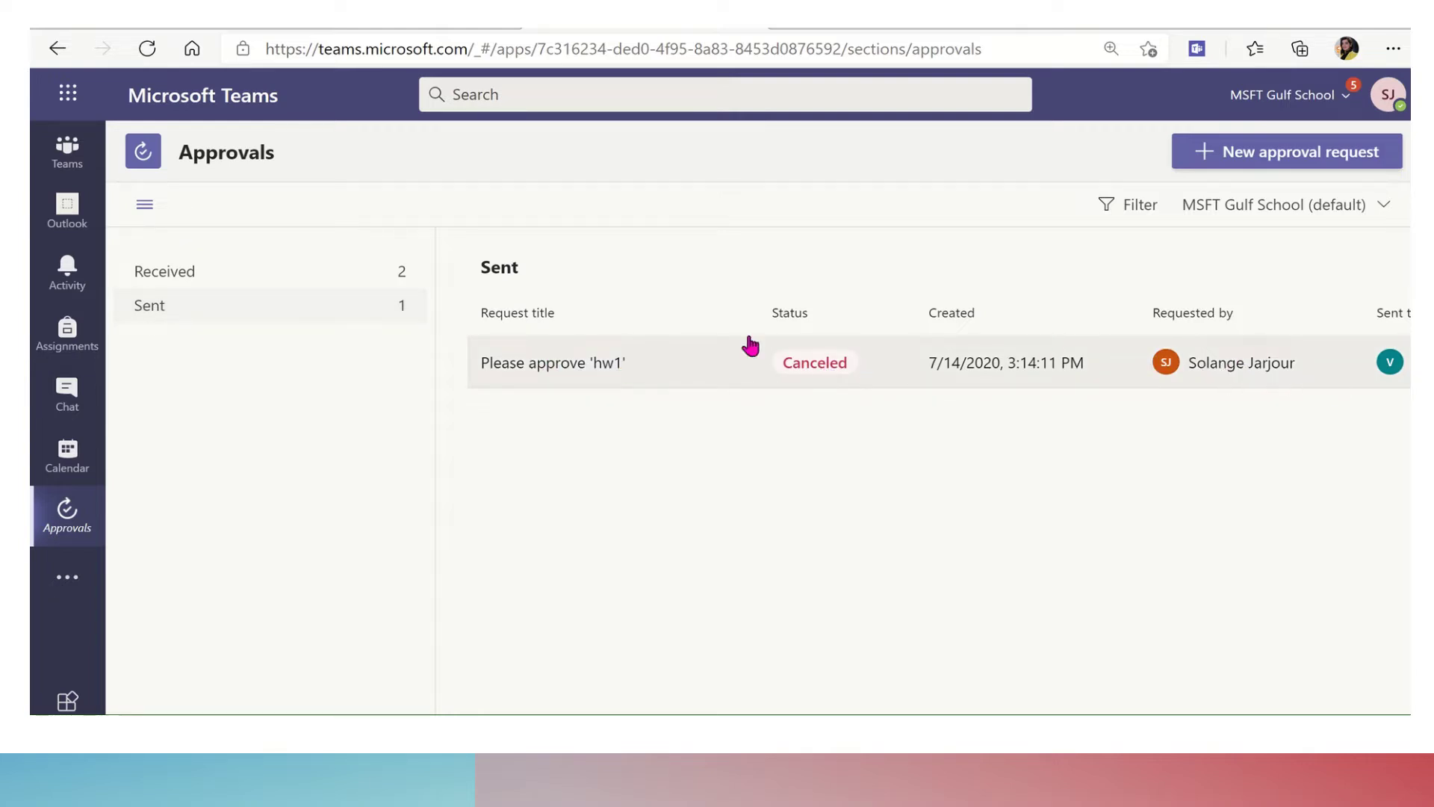
pyautogui.click(244, 280)
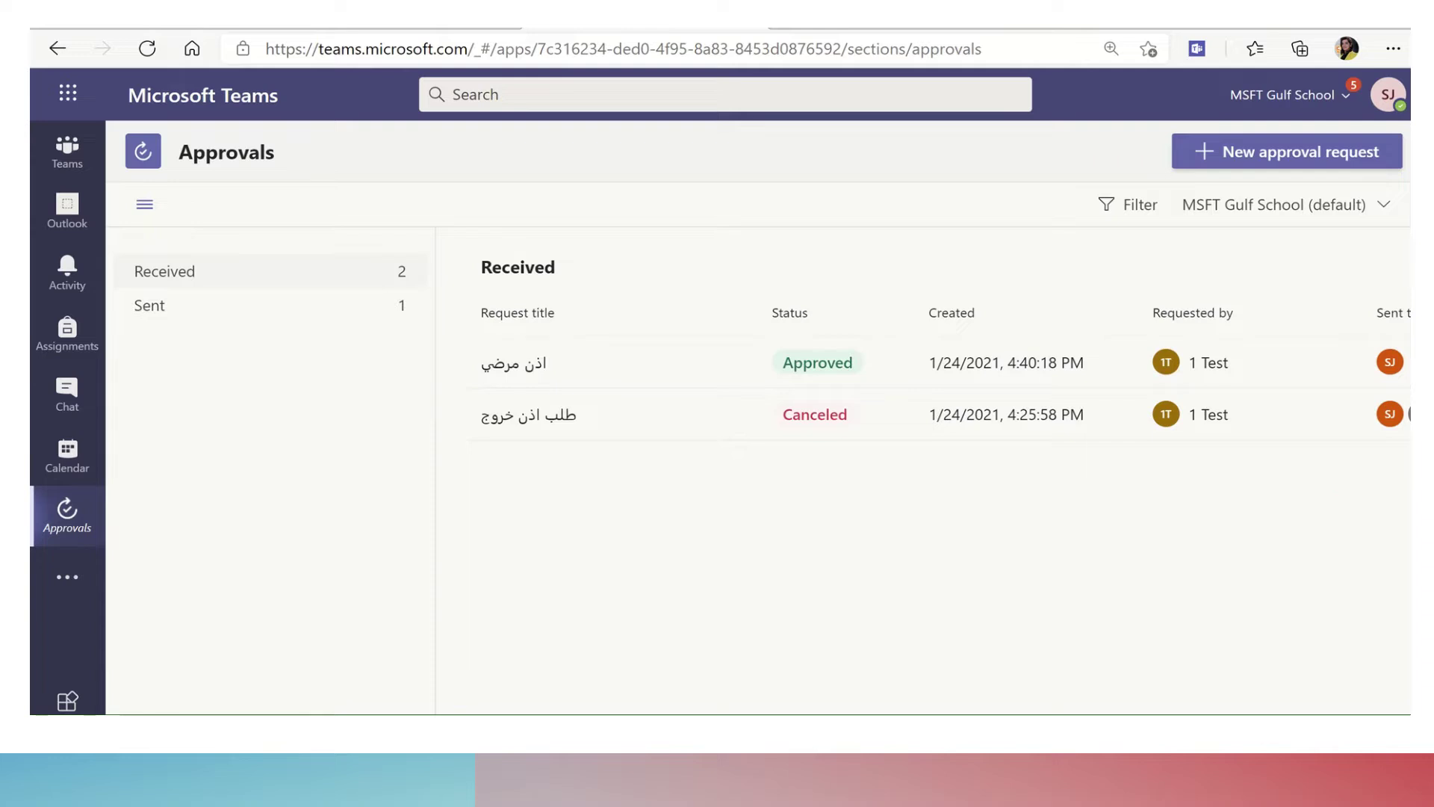
pyautogui.hscroll(3, 924, 351)
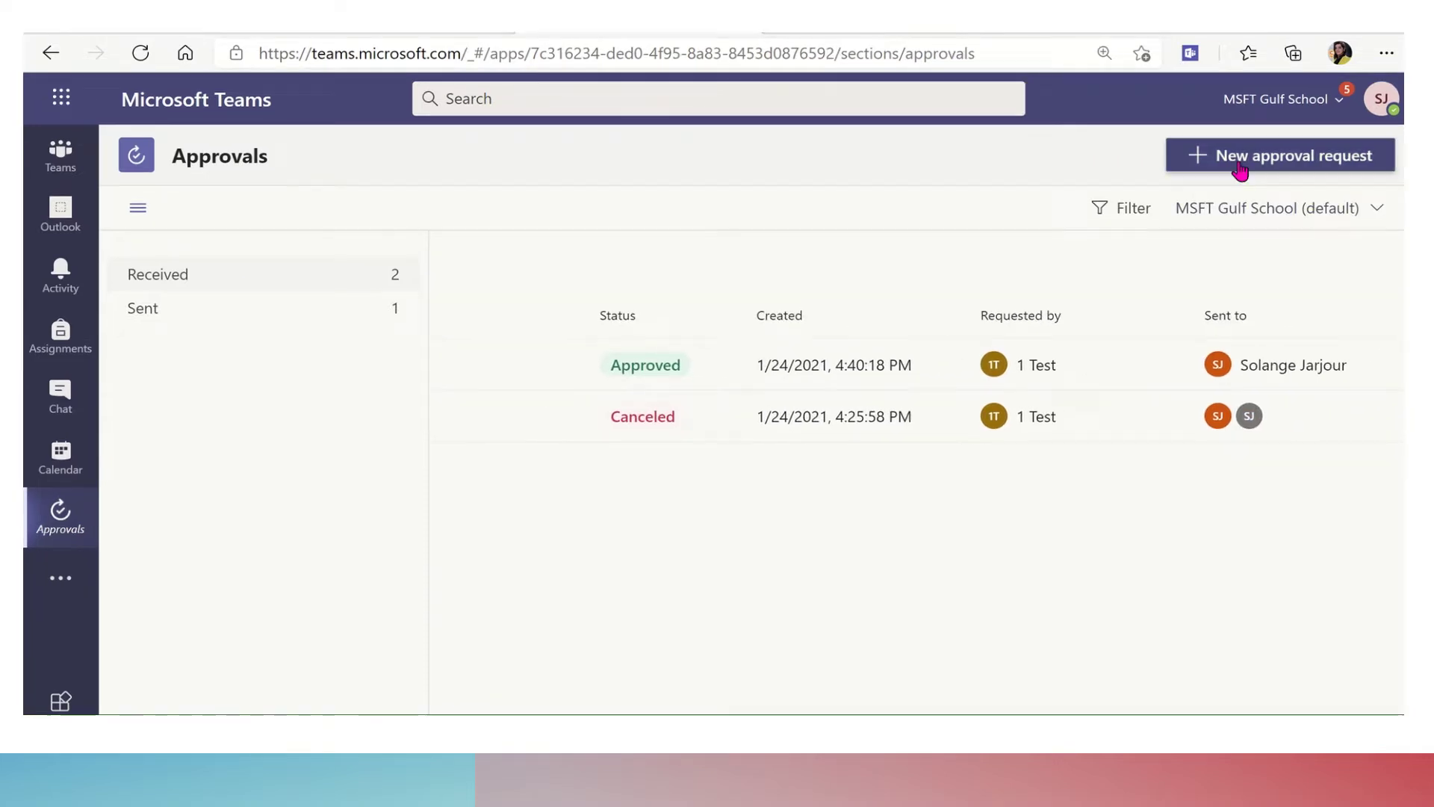
# Start a new approval request and name it "leave request".
pyautogui.click(1299, 174)
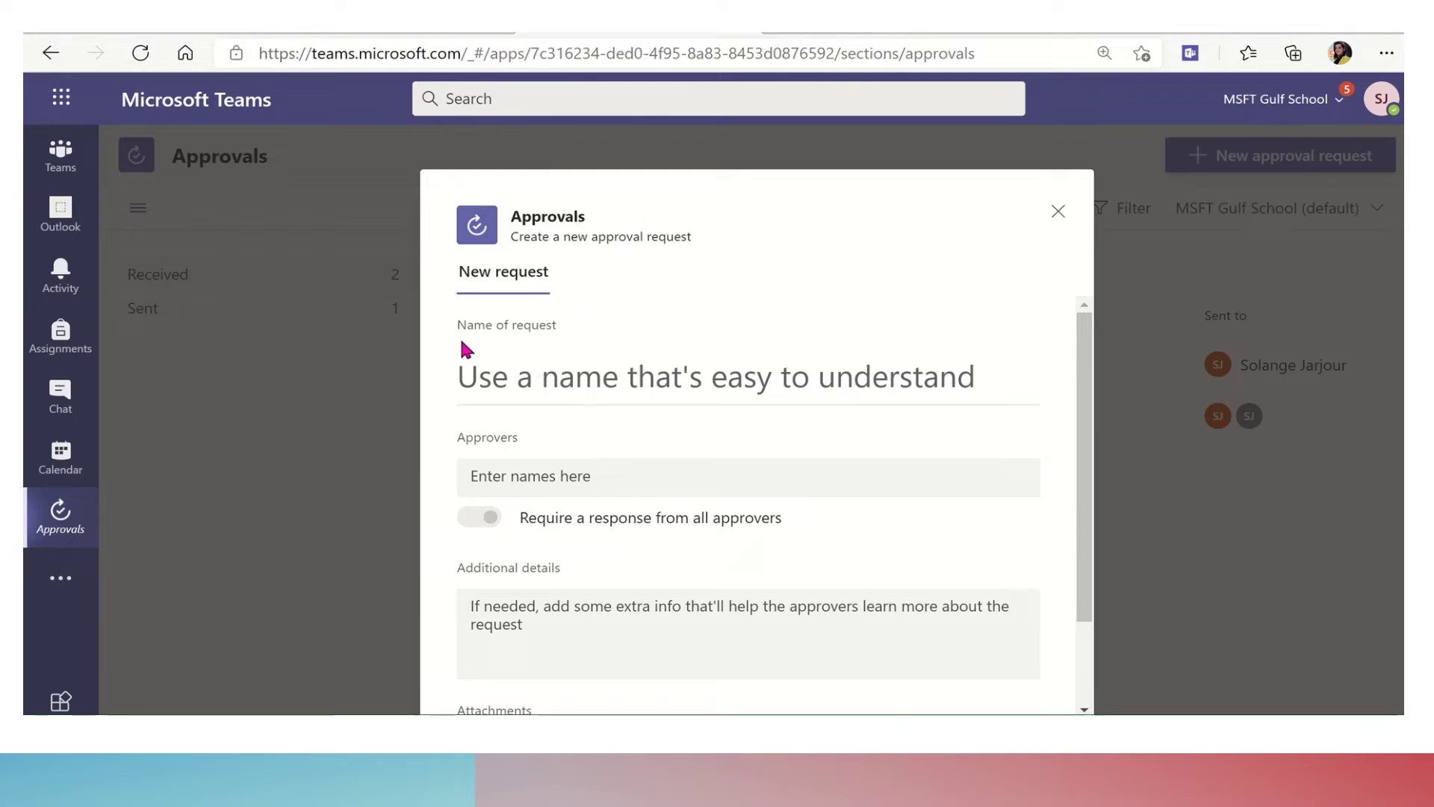
pyautogui.click(532, 386)
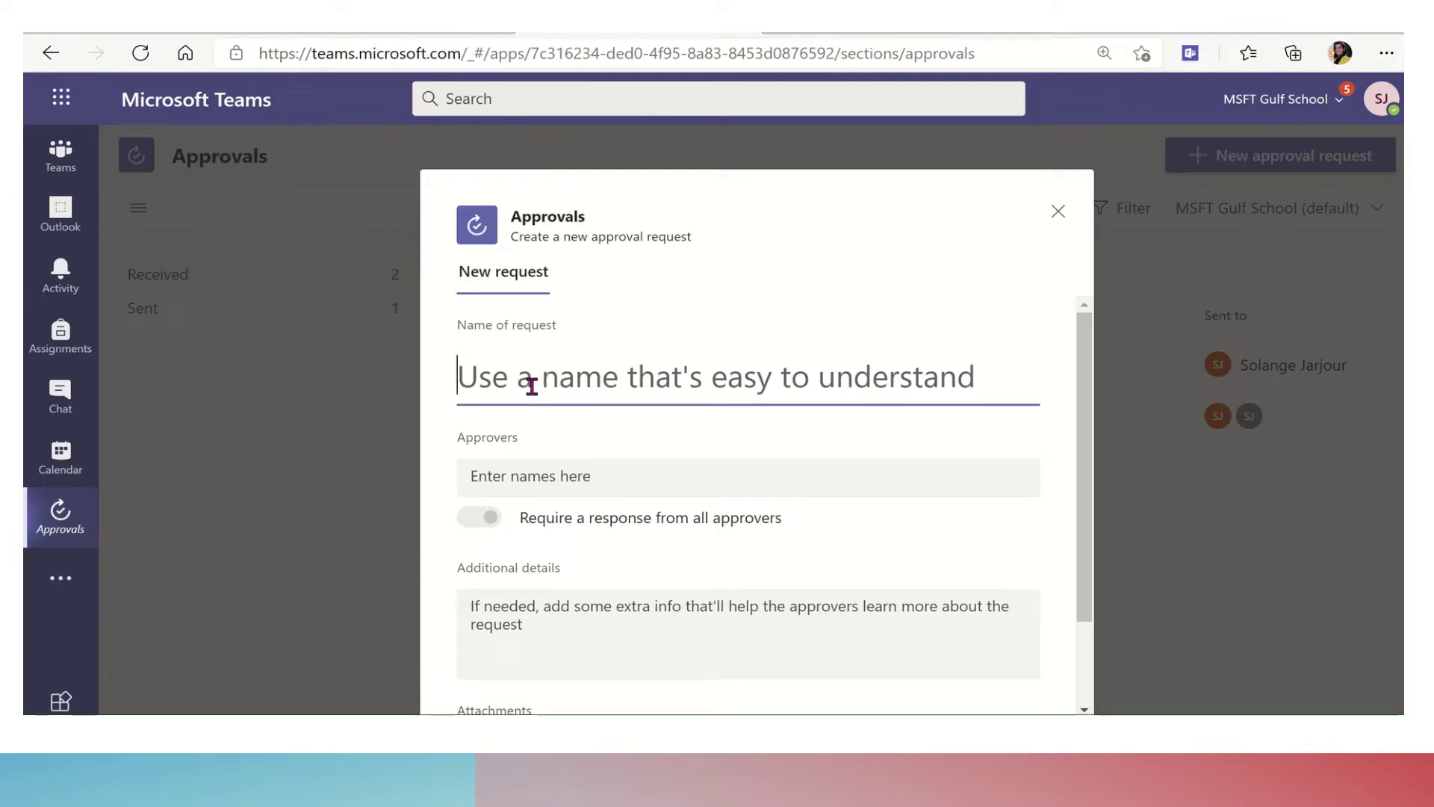
pyautogui.write('le')
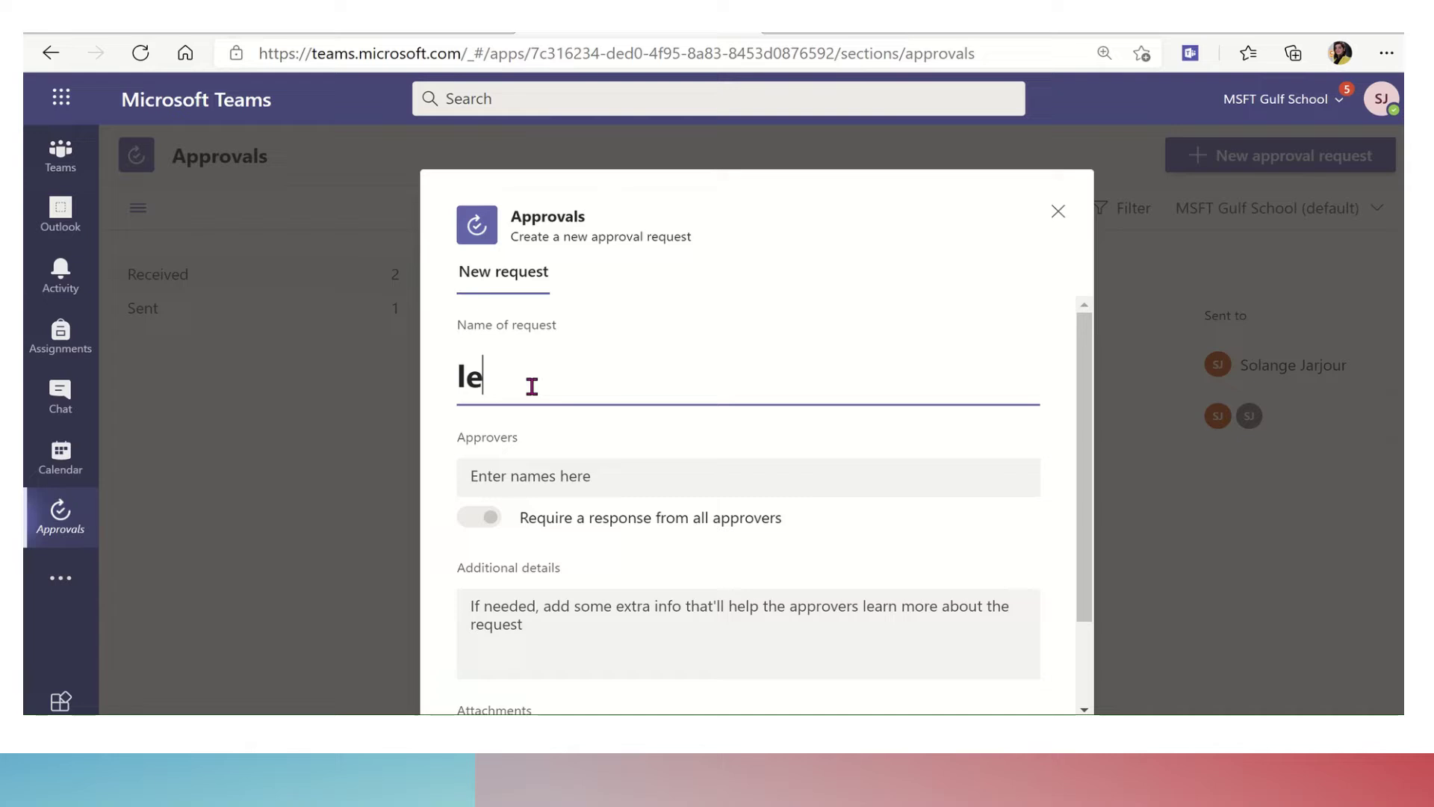
pyautogui.write('ave re')
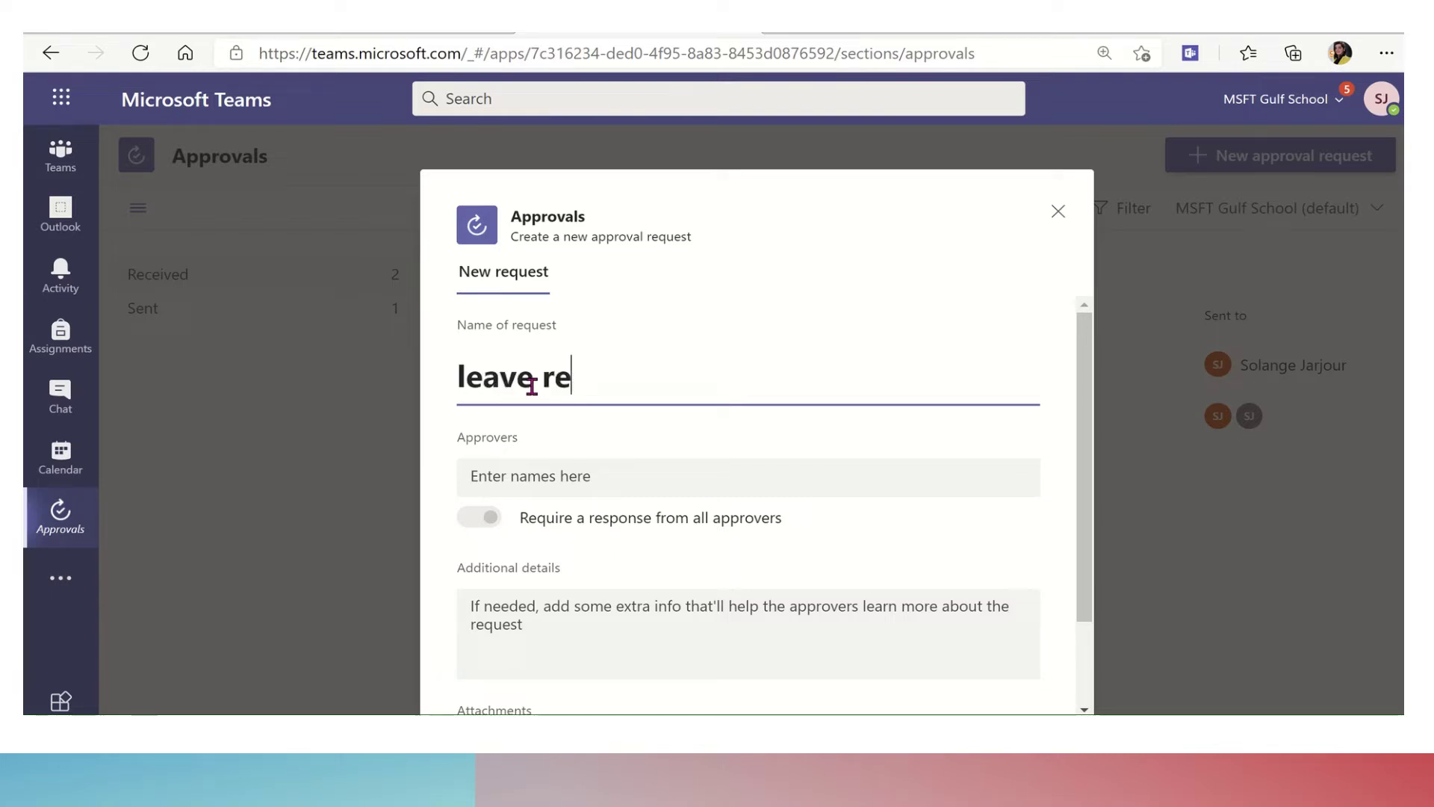
pyautogui.write('quest')
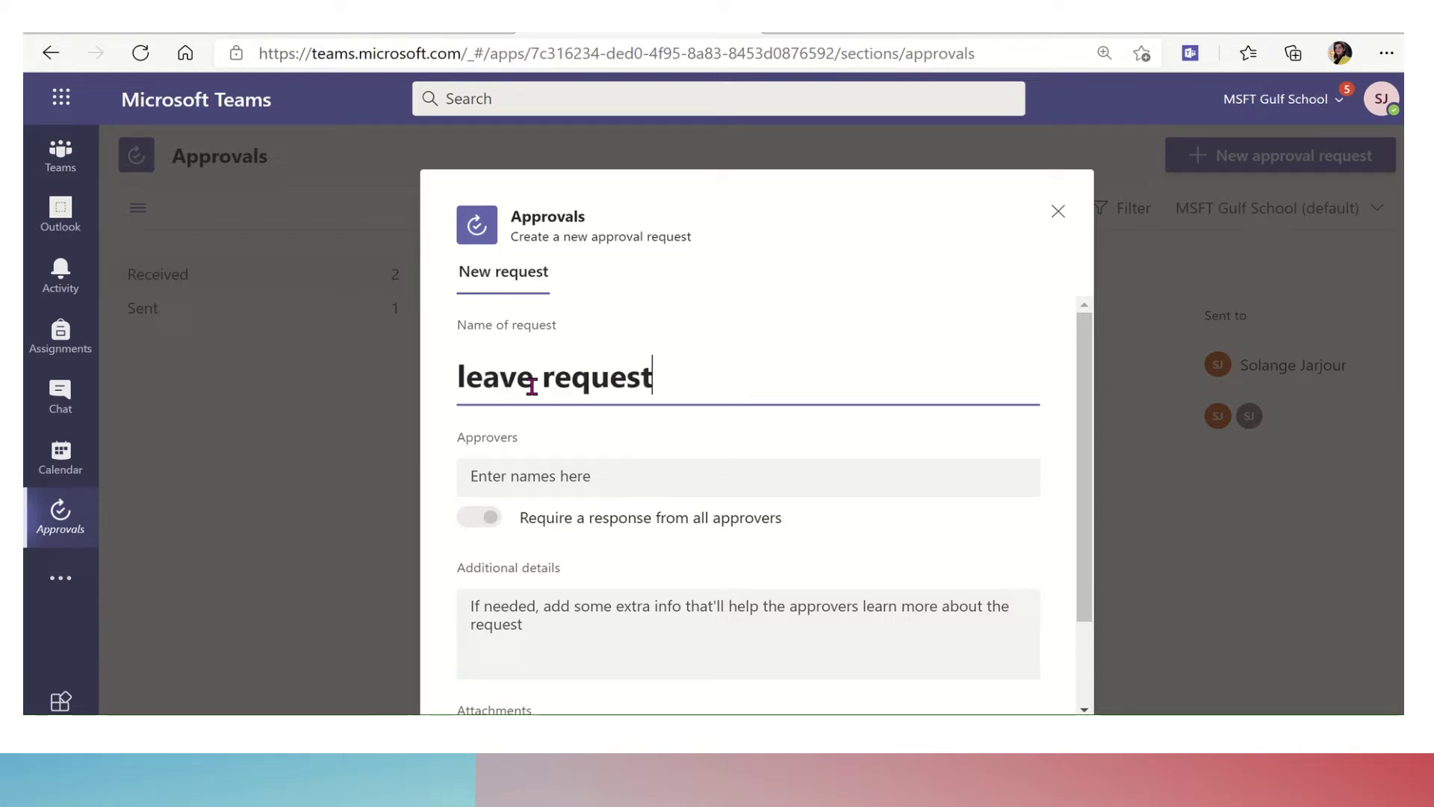
# Add the 1 Test account as the approver of the leave request.
pyautogui.click(529, 478)
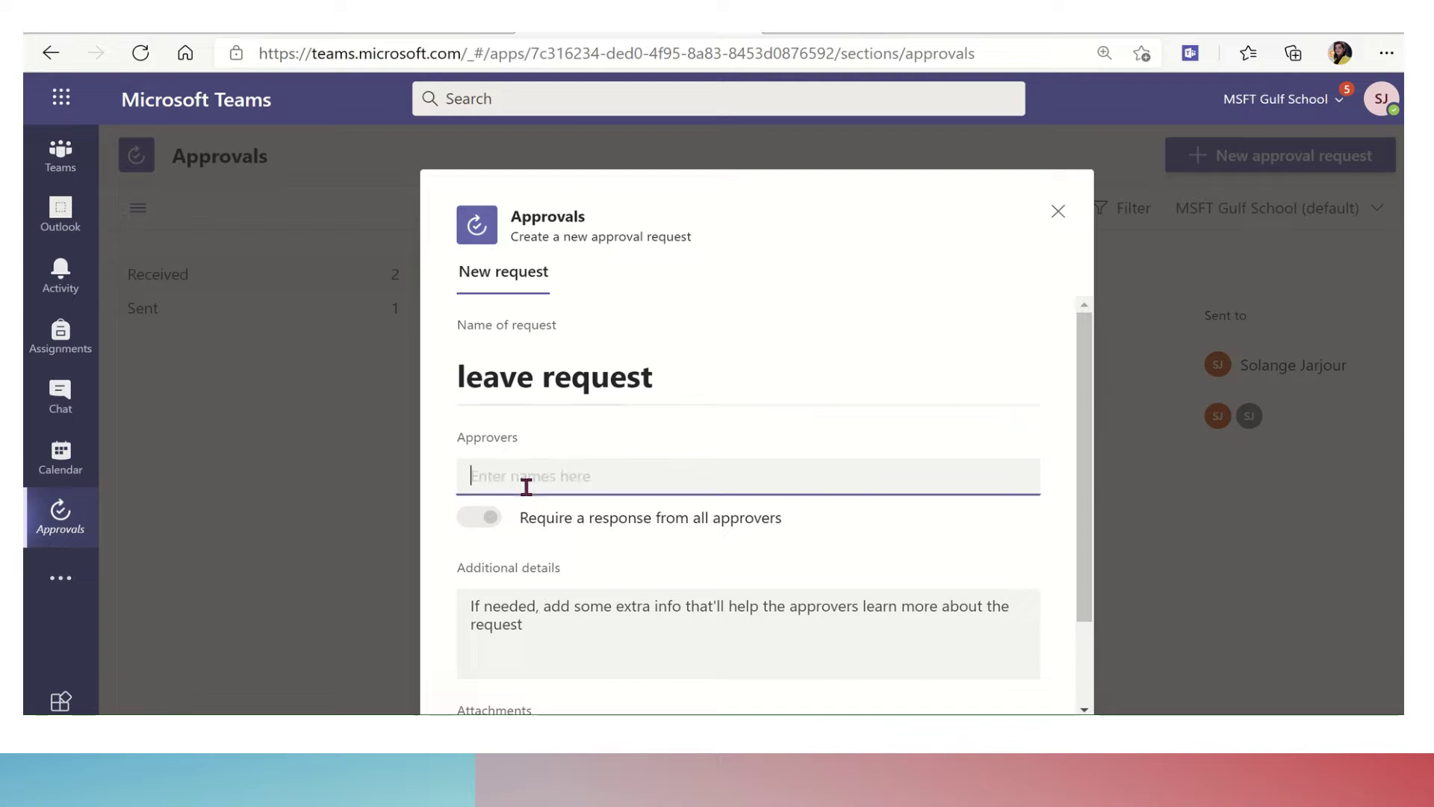
pyautogui.write('s')
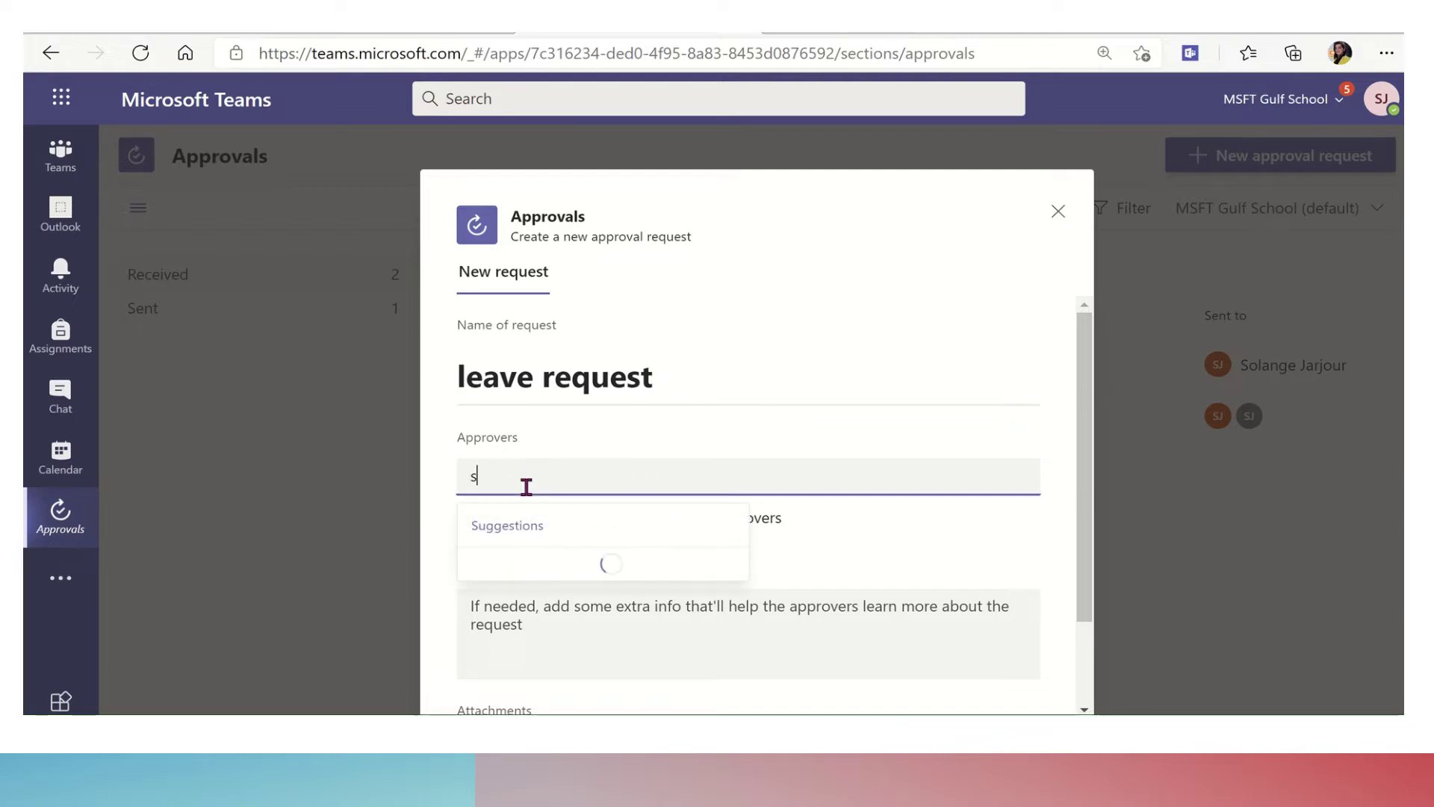
pyautogui.press('BackSpace')
pyautogui.write('1 Test')
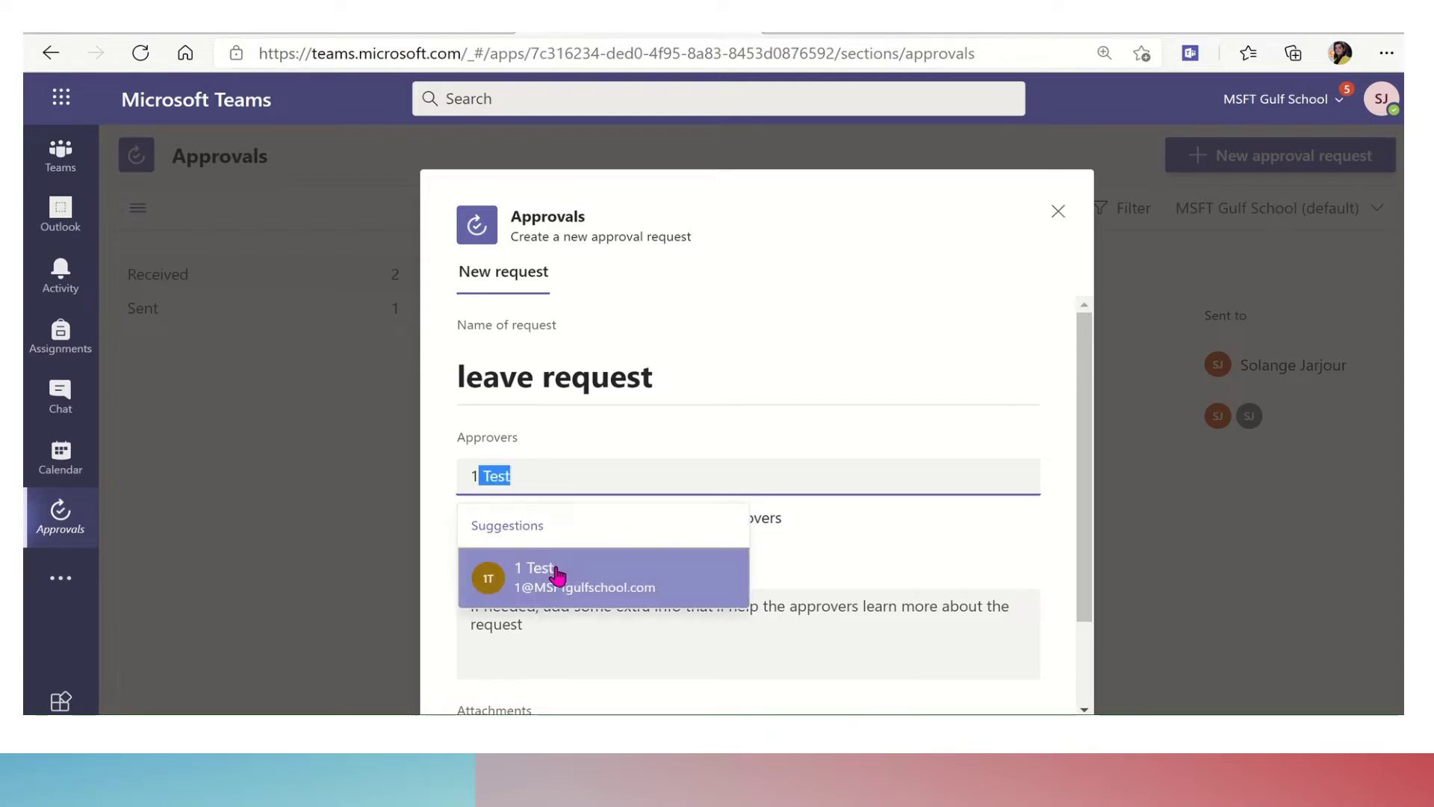
pyautogui.click(549, 580)
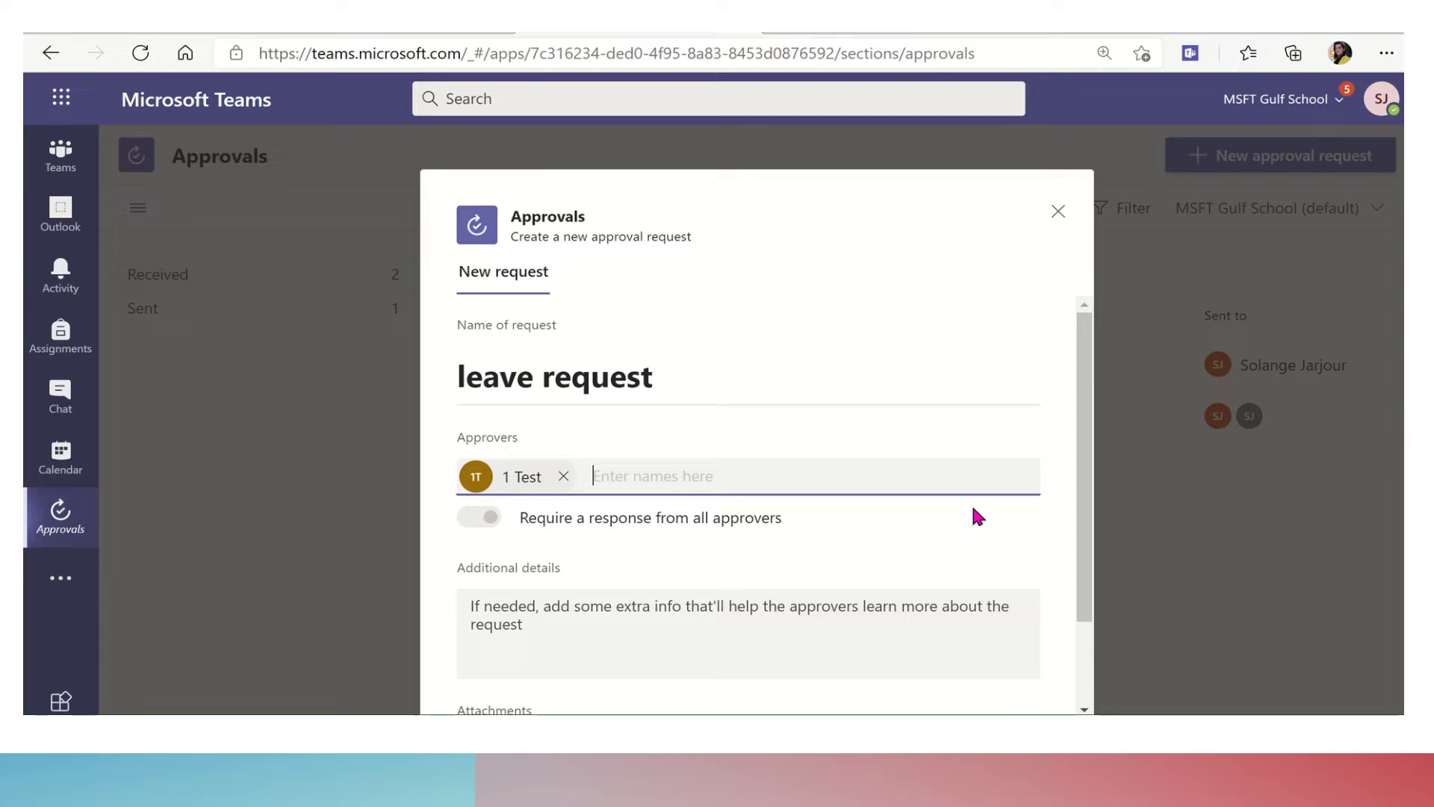
# Enter "i have medical appointment" as the additional details of the leave request.
pyautogui.scroll(-2, 1088, 478)
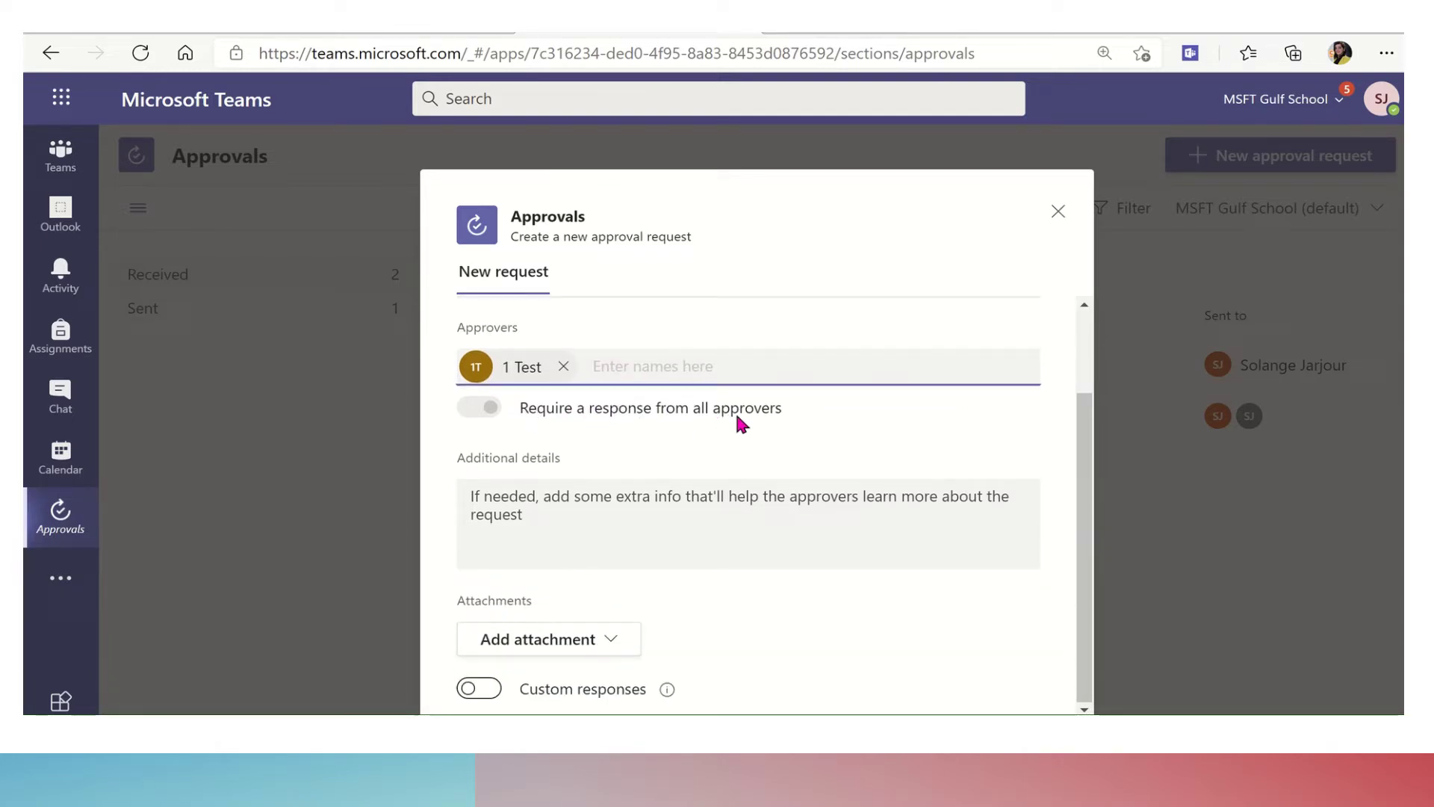
pyautogui.click(605, 489)
pyautogui.write('I')
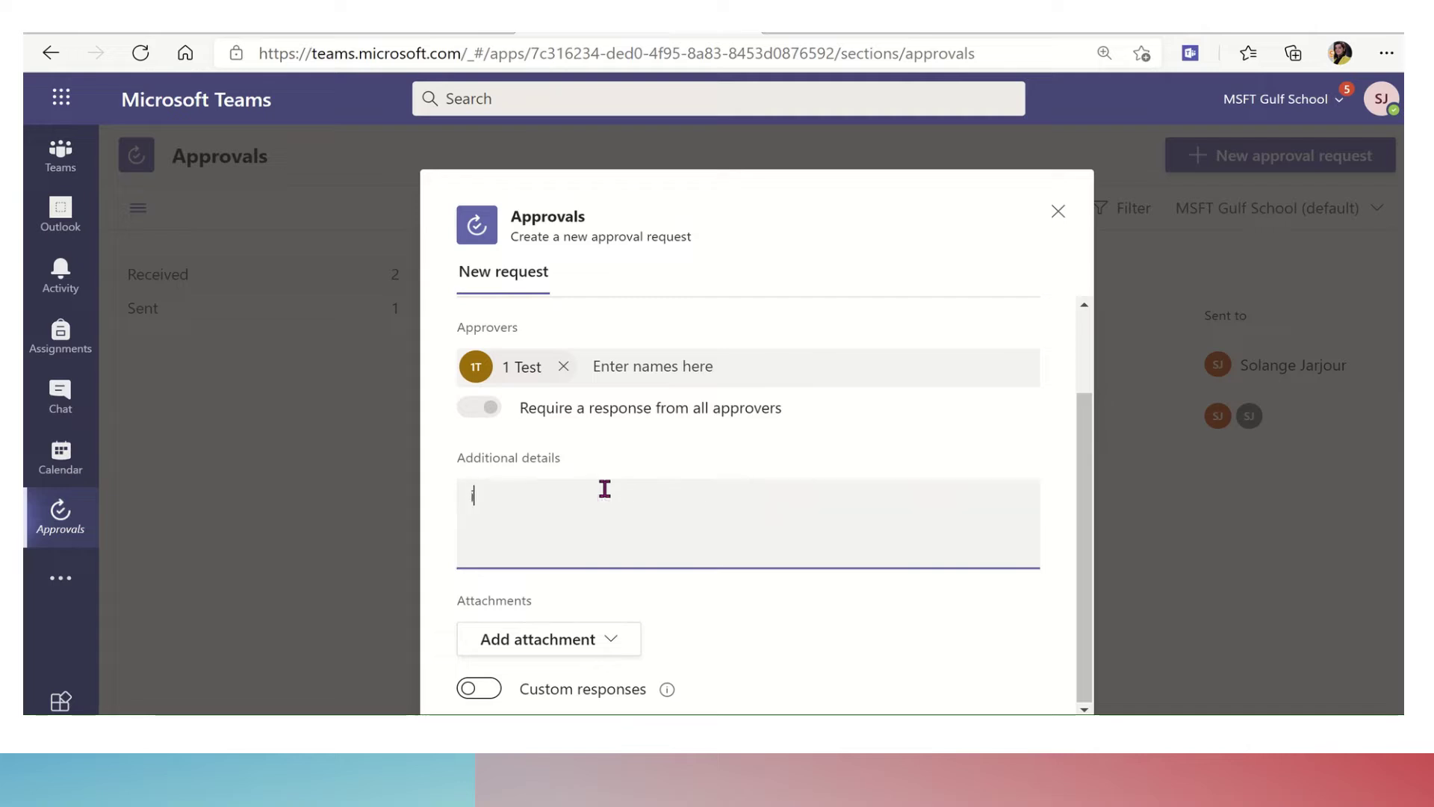
pyautogui.write(' have media')
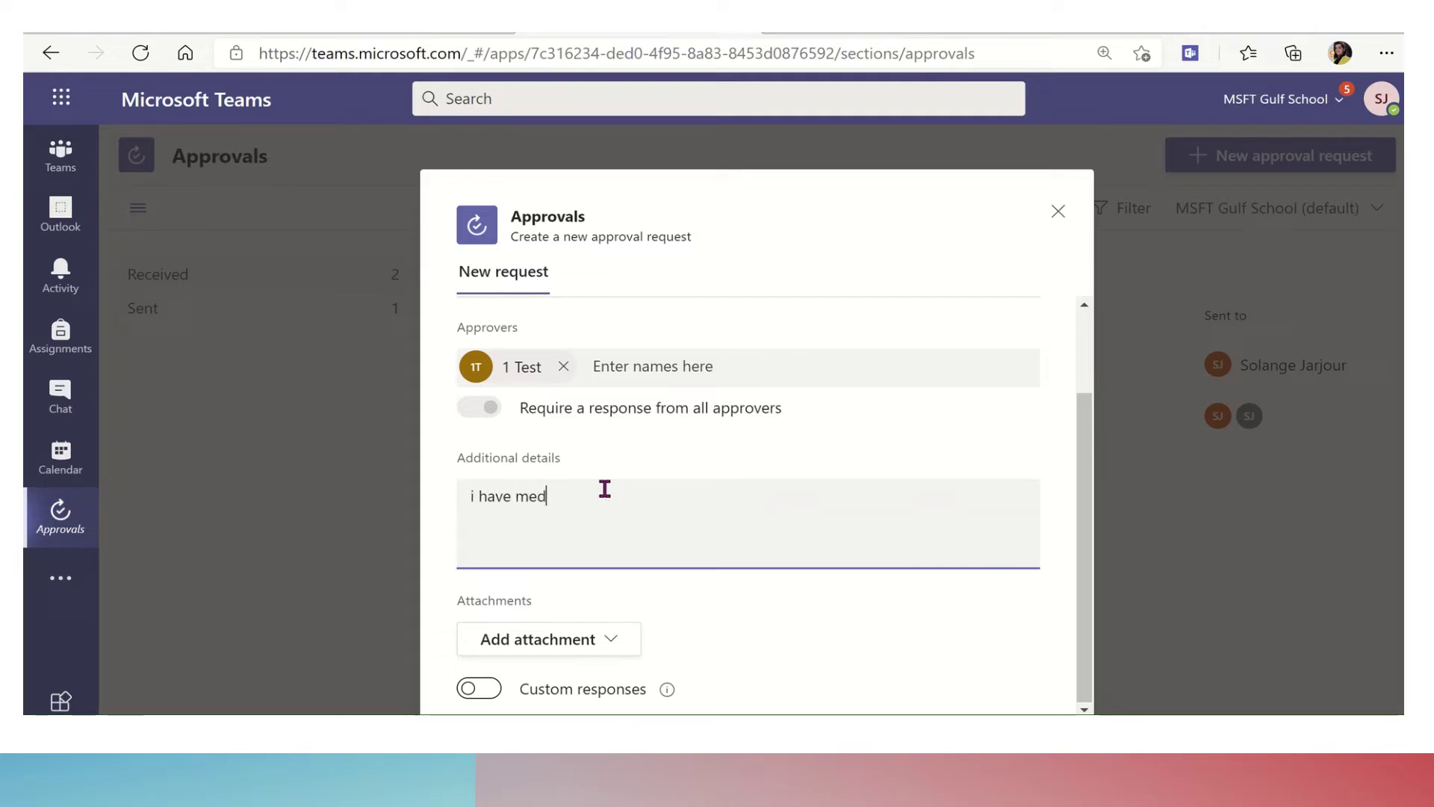
pyautogui.press('BackSpace')
pyautogui.press('BackSpace')
pyautogui.write('cal appointment')
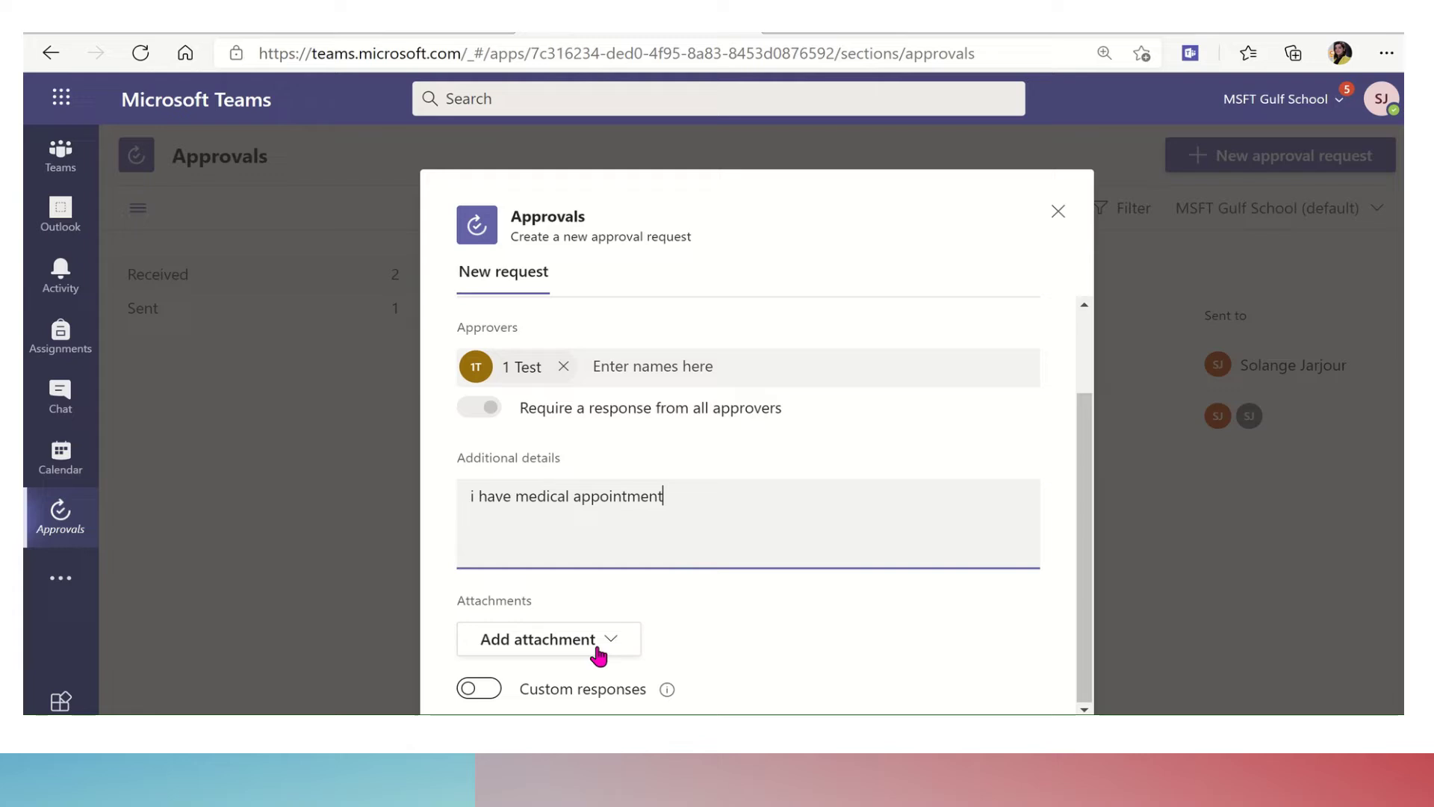
# Attach certificate.pdf to the leave request and send it to the approver.
pyautogui.click(621, 644)
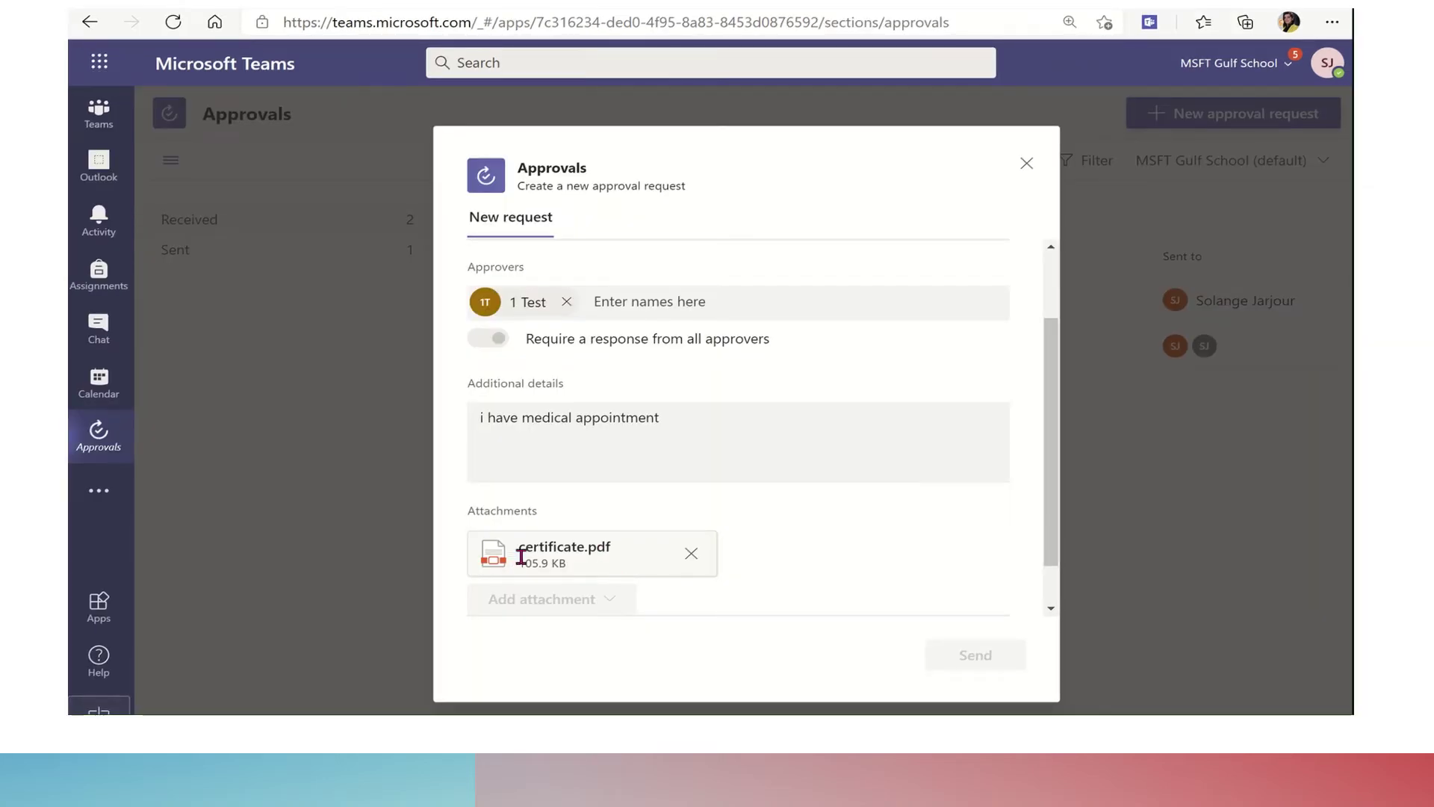
pyautogui.scroll(-1, 1058, 530)
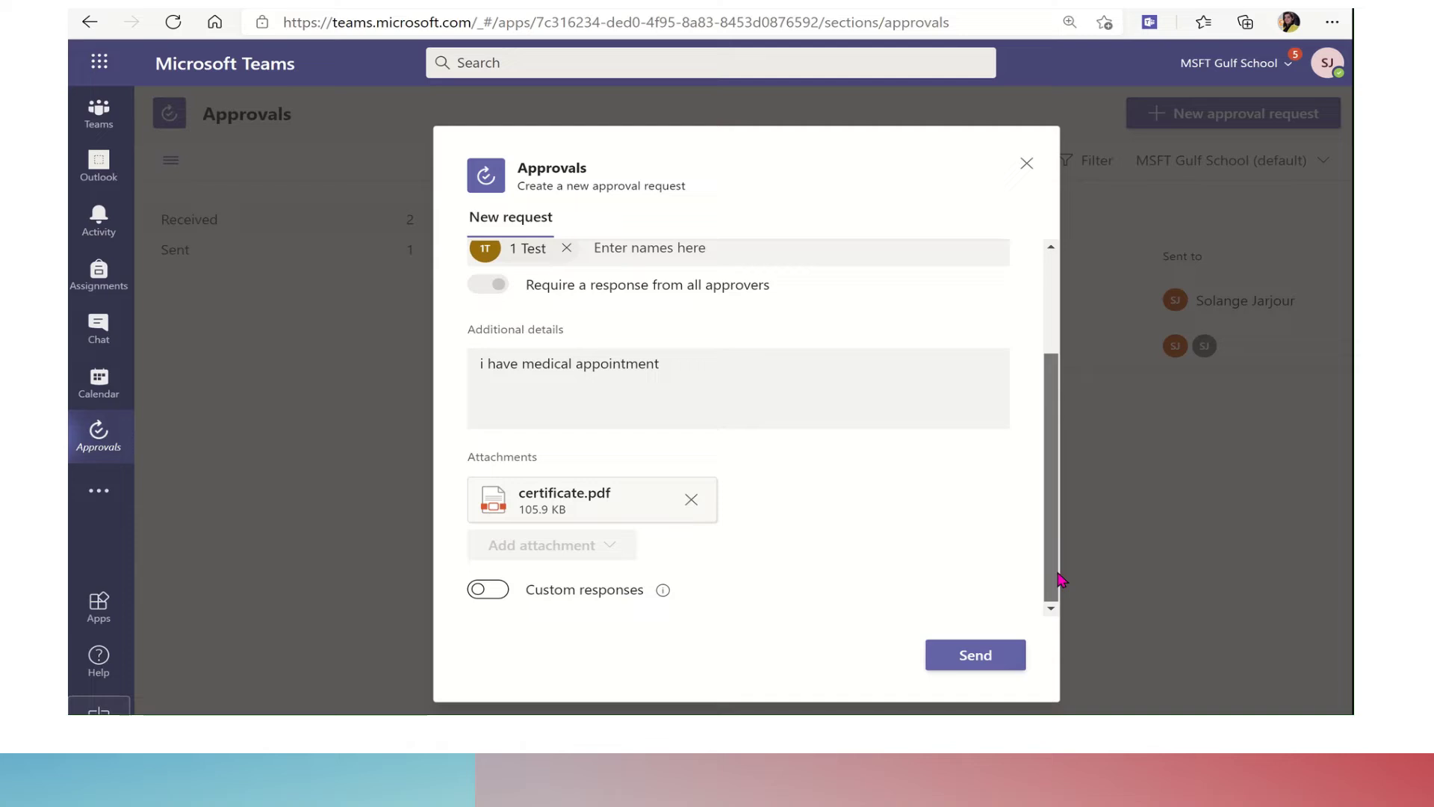
pyautogui.click(967, 662)
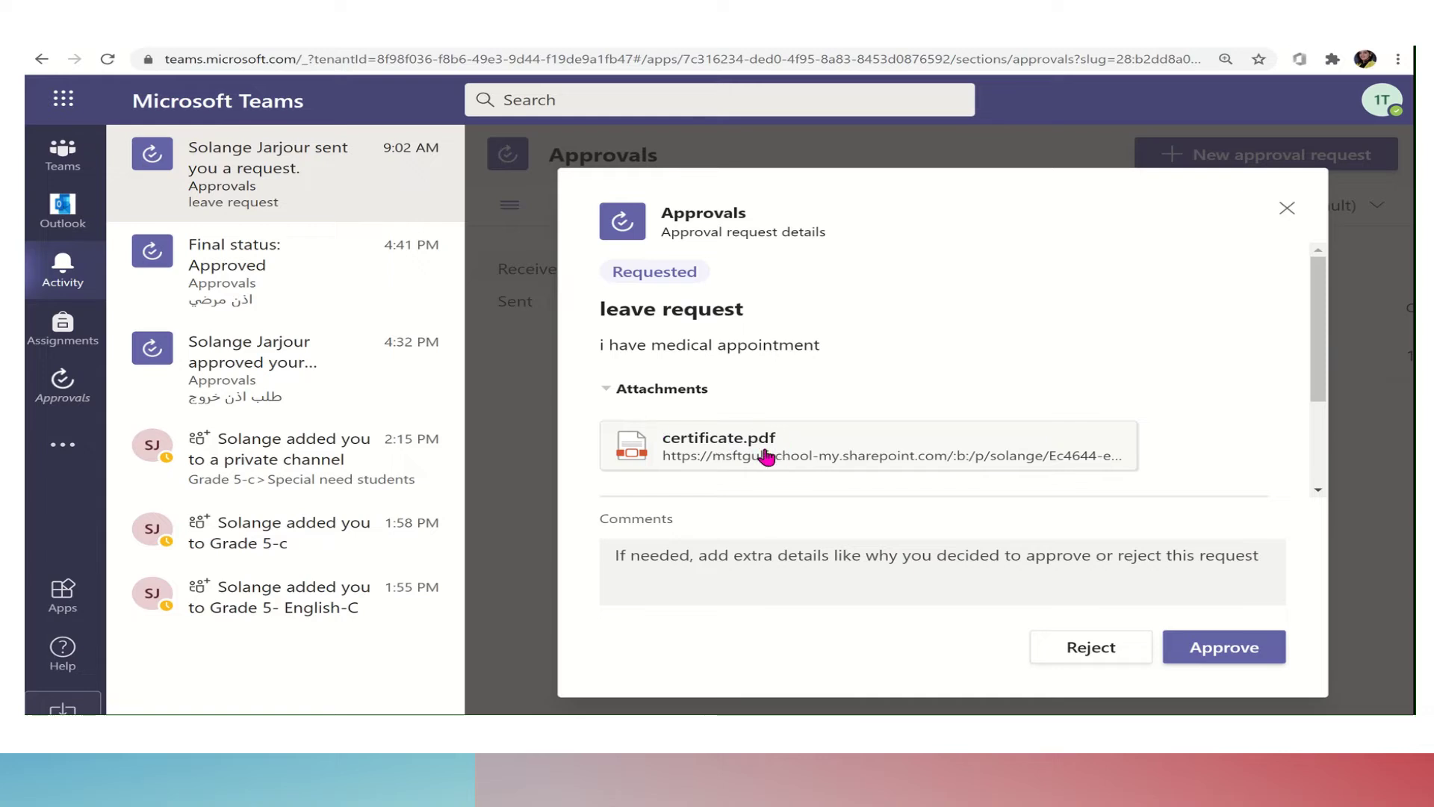
# From the approver's account, add the comment "yes" to the leave request and approve it.
pyautogui.moveTo(1318, 351); pyautogui.dragTo(1319, 433)
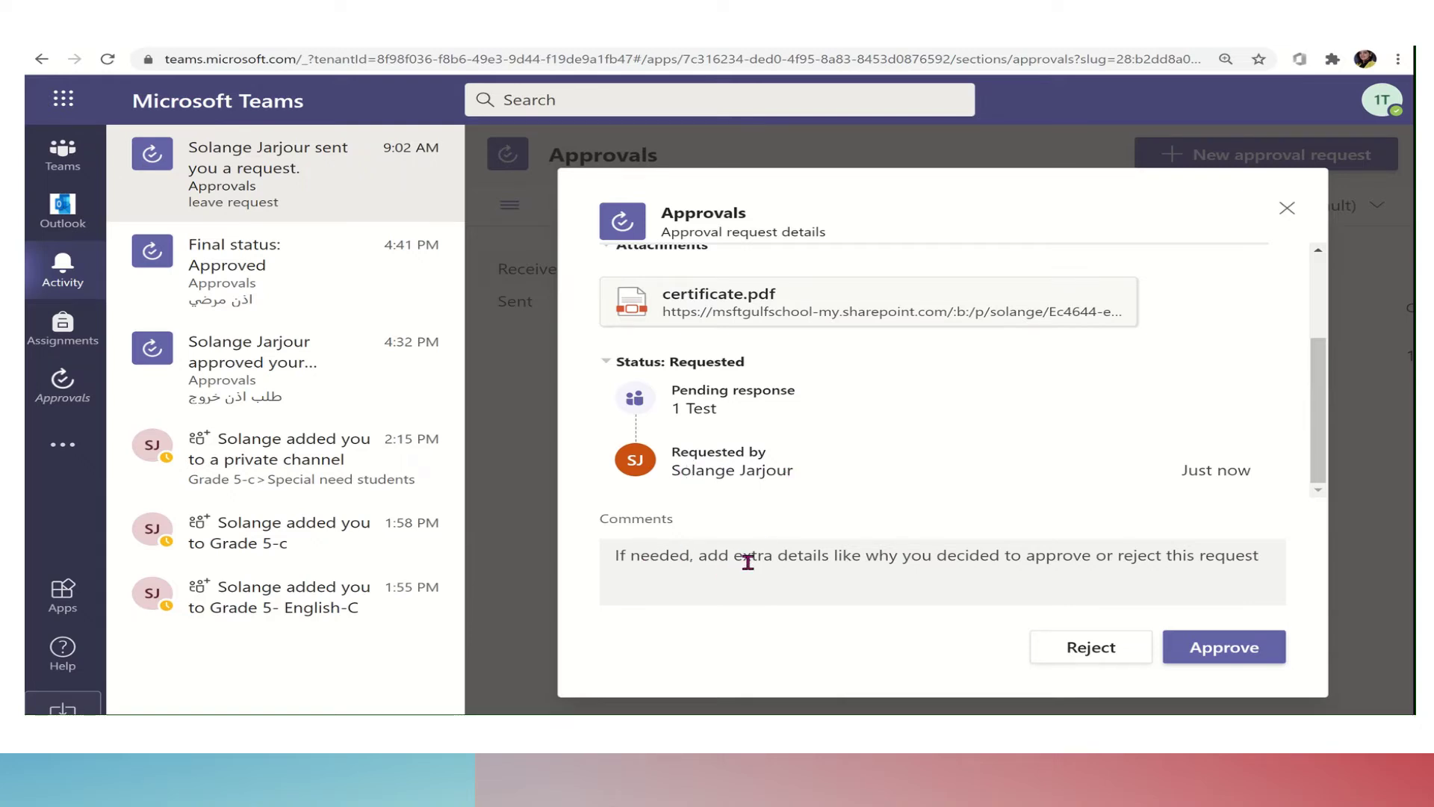
pyautogui.click(695, 560)
pyautogui.write('yes')
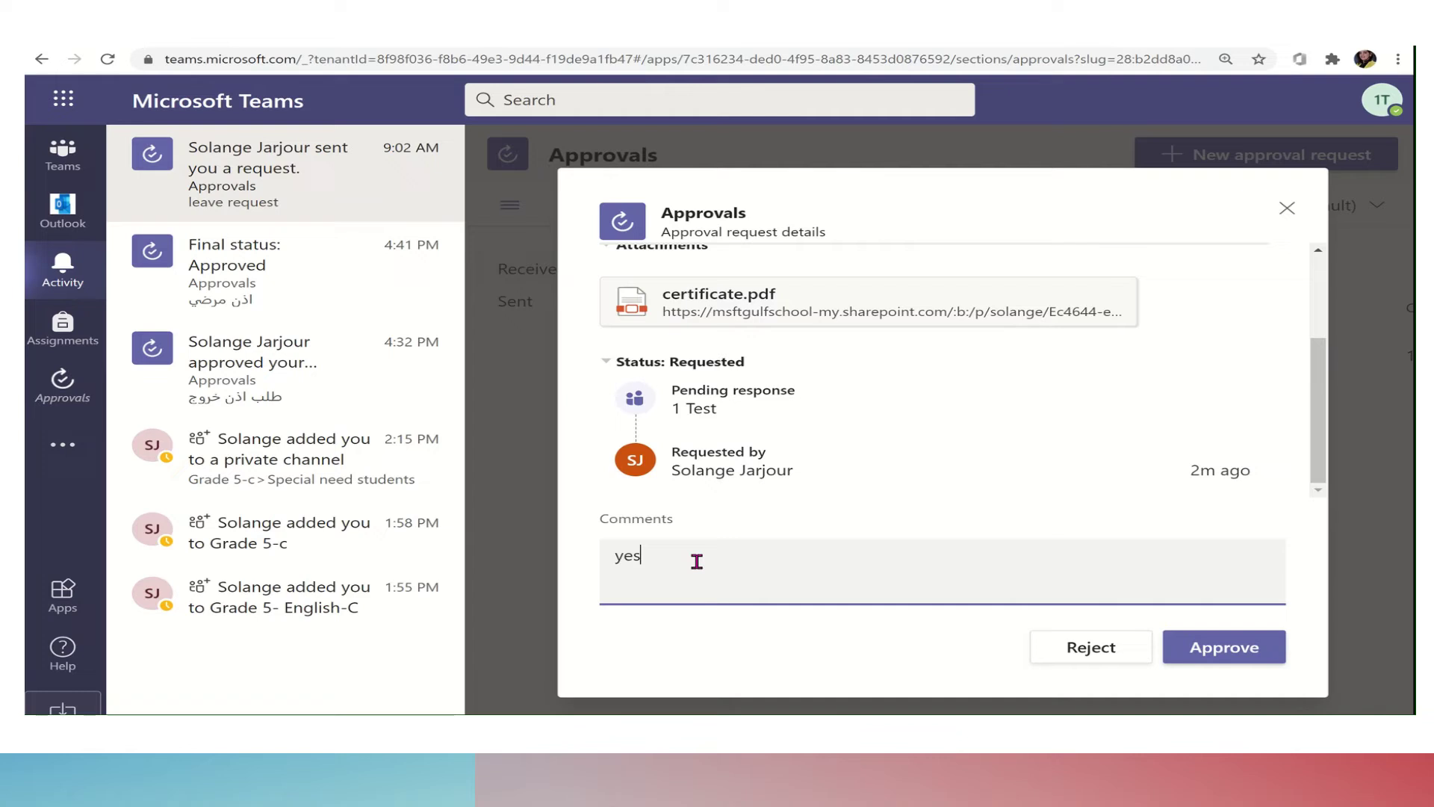
pyautogui.click(1224, 648)
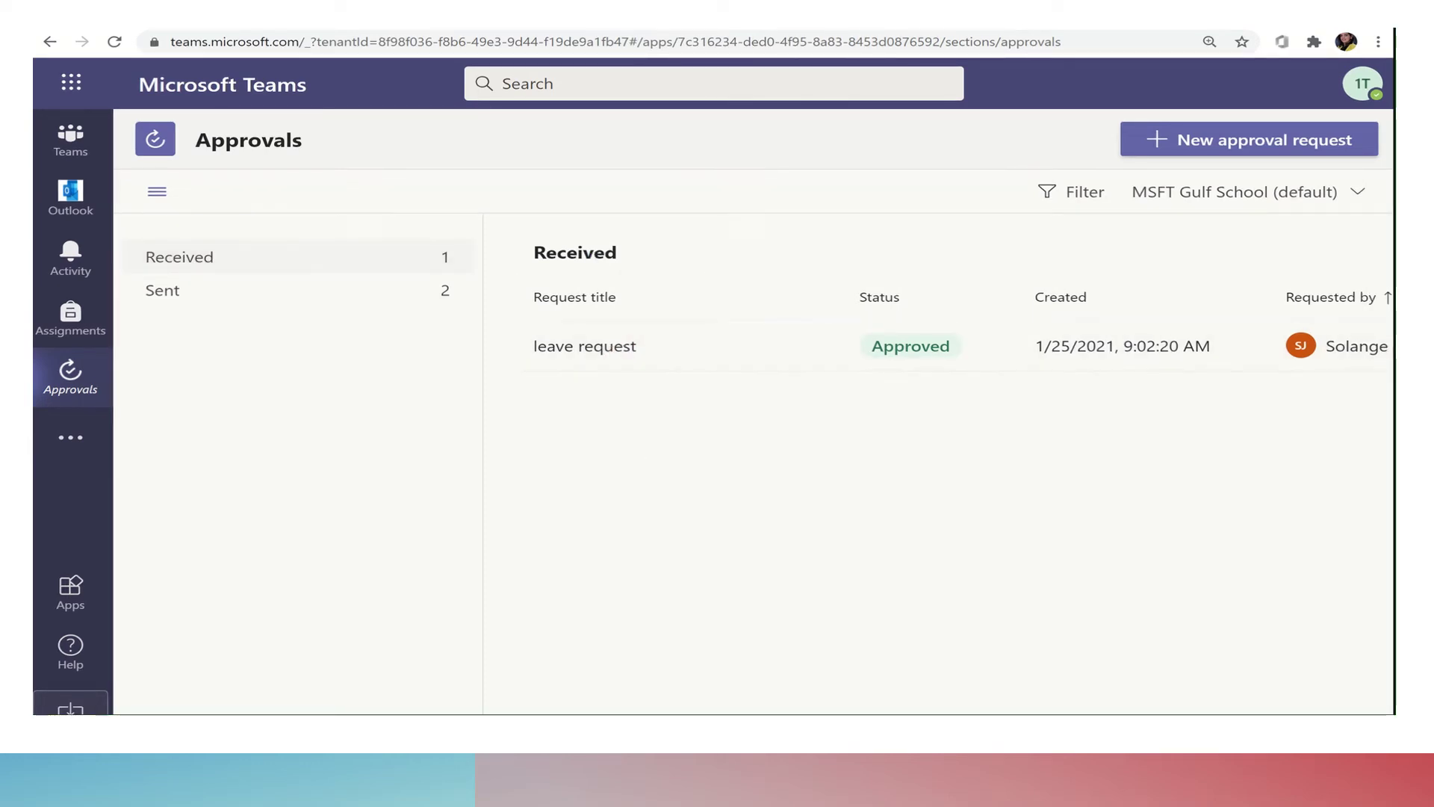
# Examine all columns of the leave request in the approver's list of received requests.
pyautogui.hscroll(5, 594, 258)
pyautogui.hscroll(-5, 594, 259)
pyautogui.hscroll(5, 1031, 320)
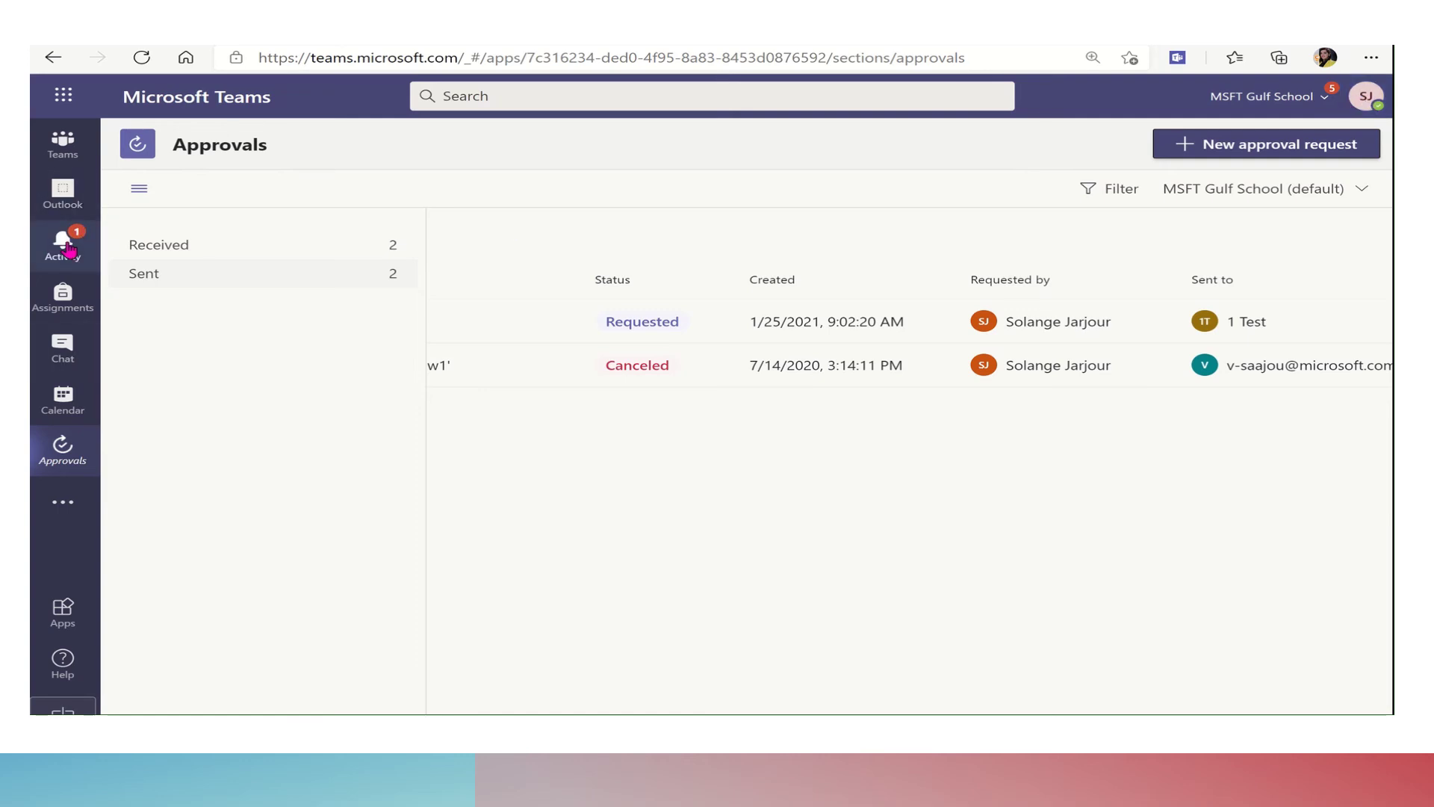
# From the requester's account, check the leave request's status in the activity feed and in the Sent list with the navigation pane collapsed.
pyautogui.click(67, 249)
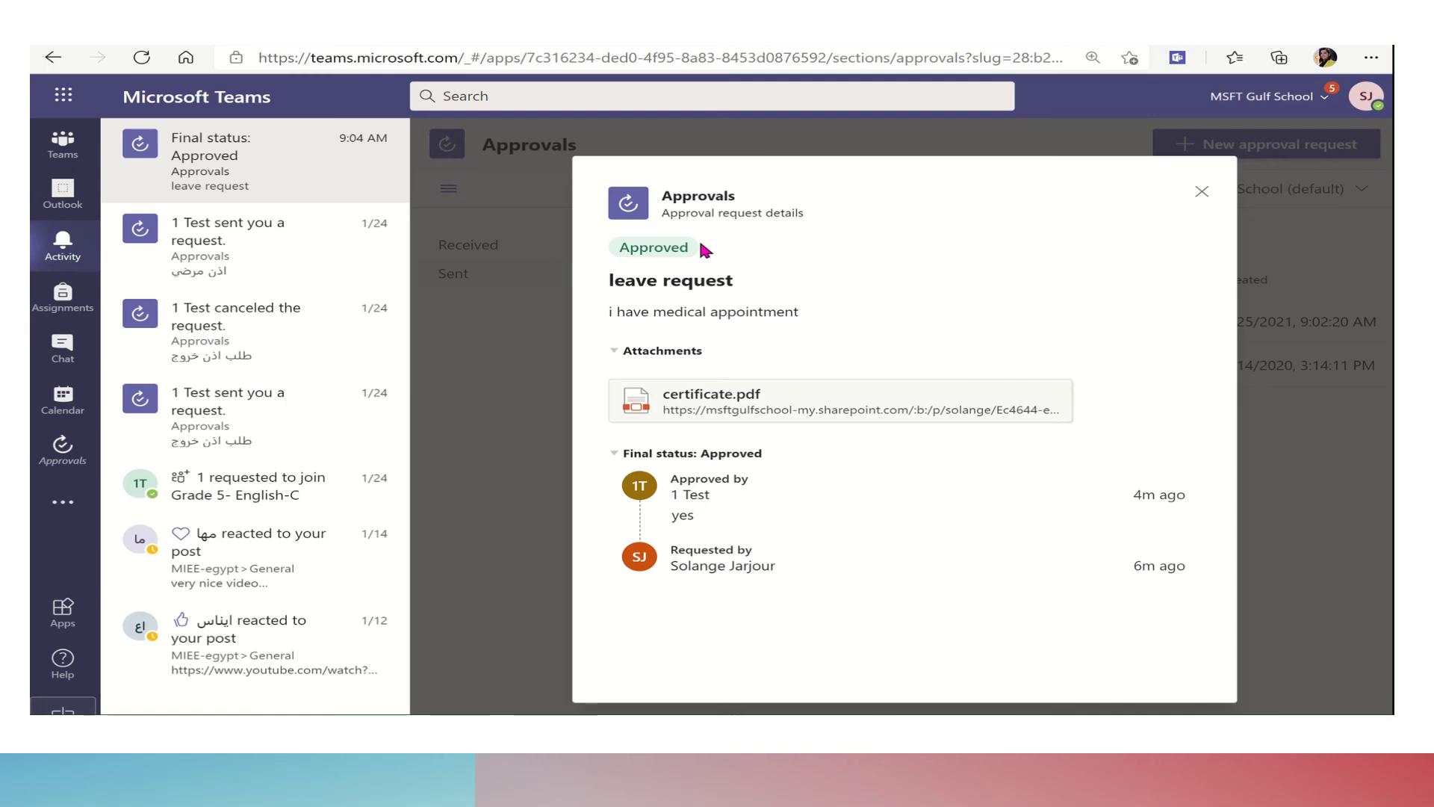
pyautogui.click(1208, 199)
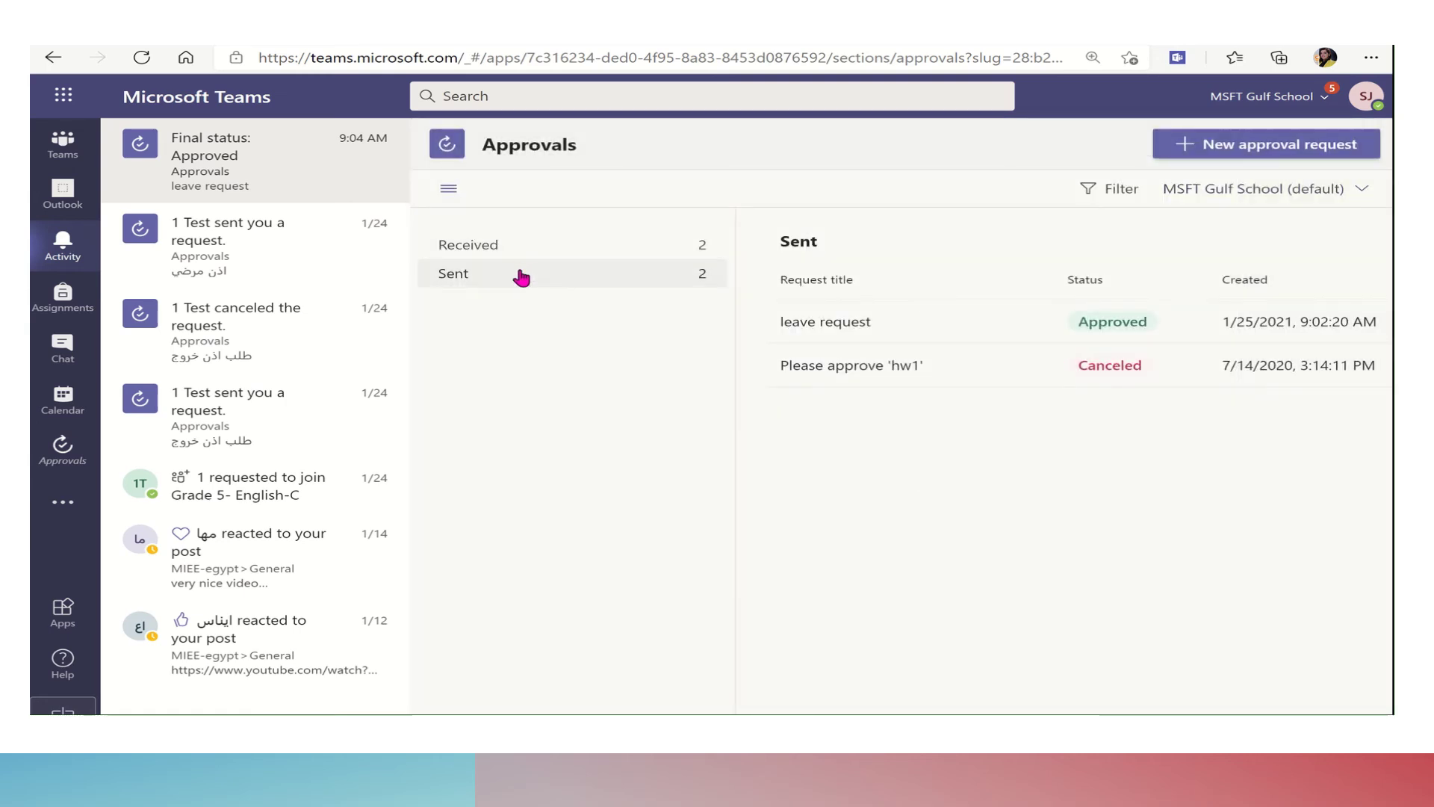
pyautogui.click(449, 194)
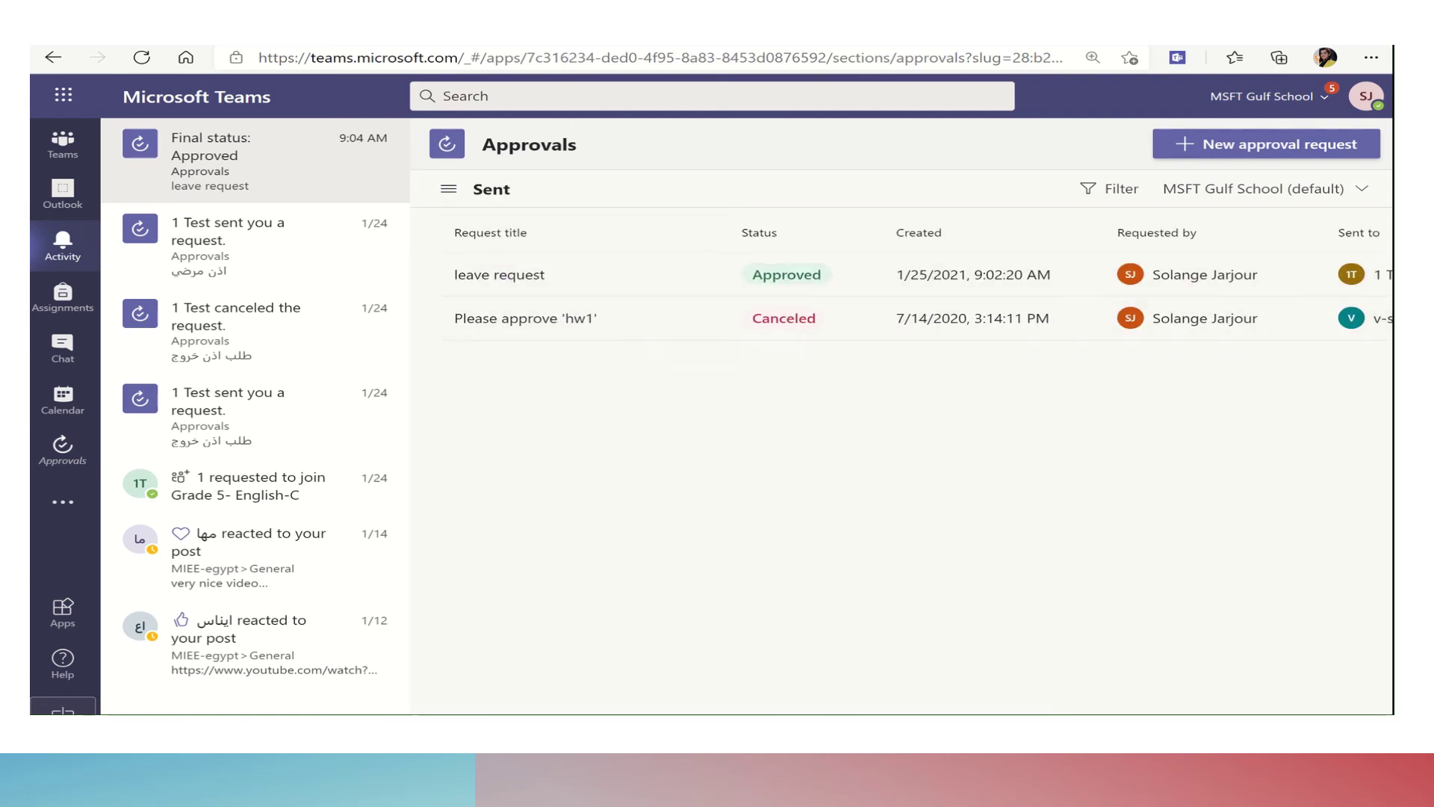
pyautogui.hscroll(3, 1251, 319)
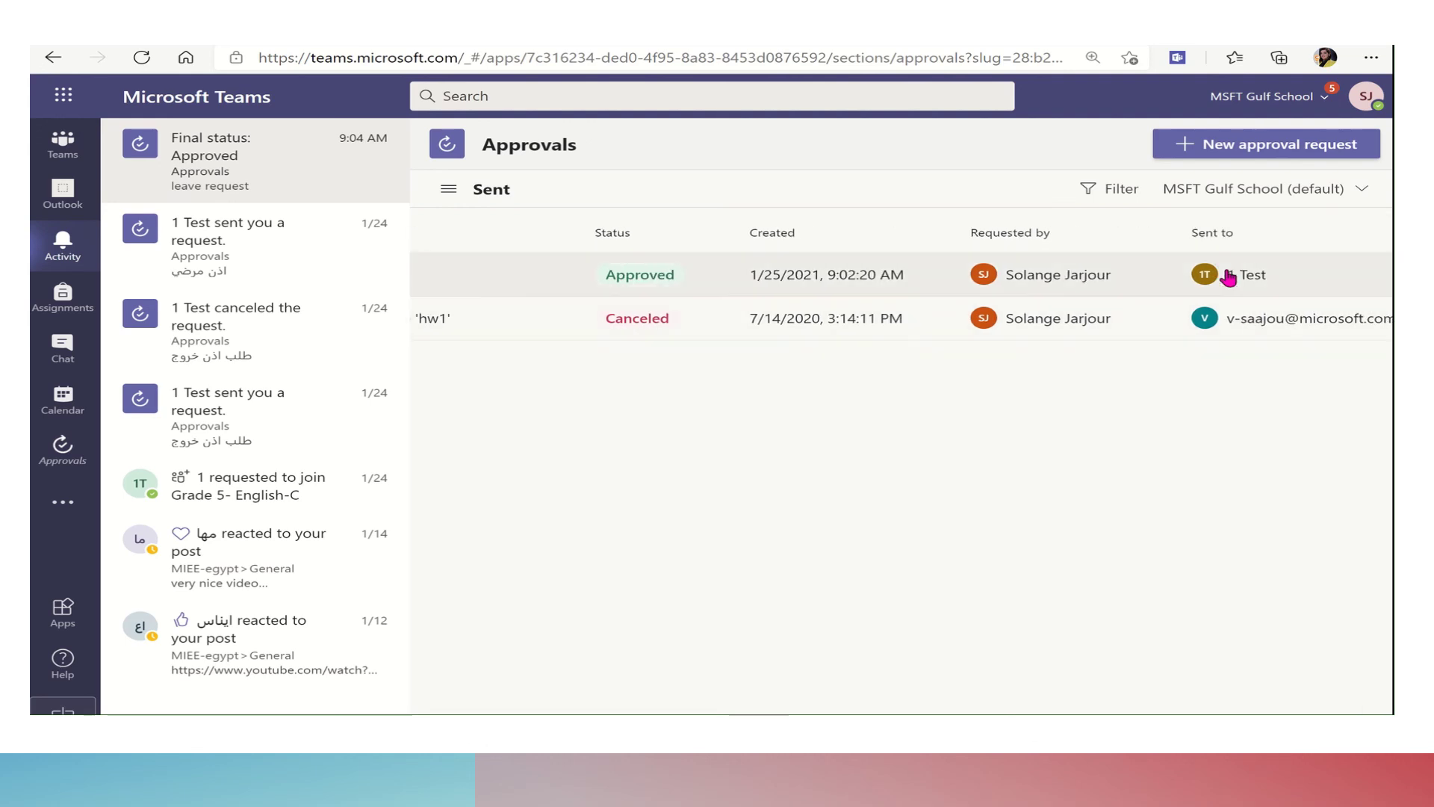